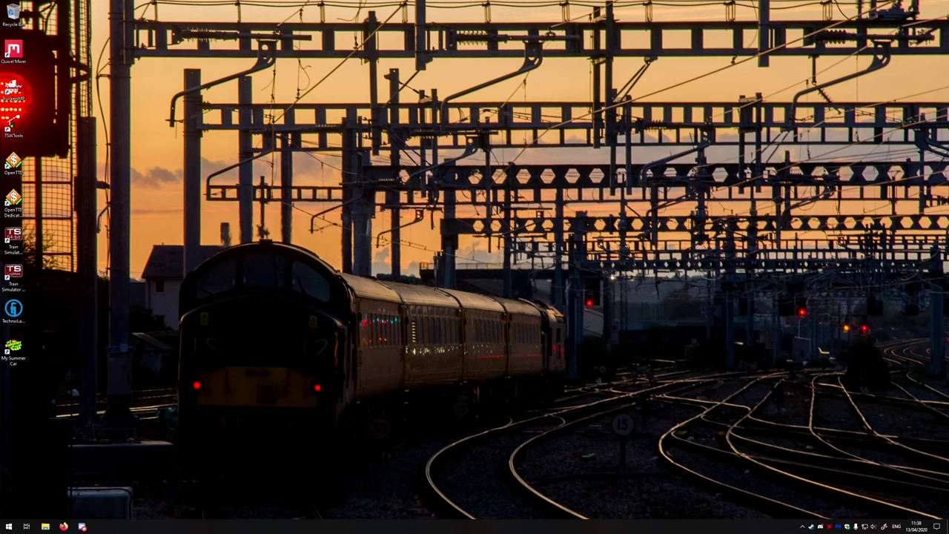
Select the MJW_Class_08_Revamp_Pack.7z archive in the Western Region folder
{"action": "left_click", "coordinate": [45, 525]}
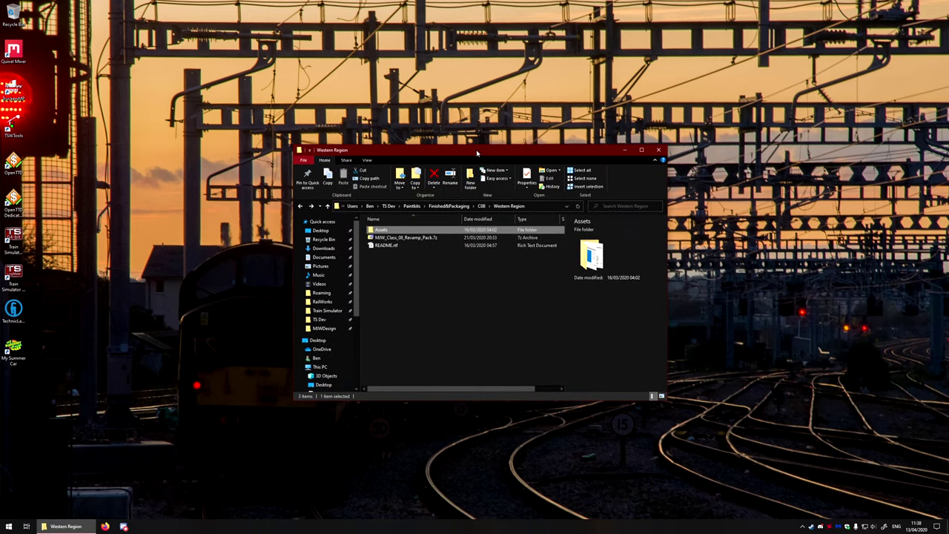
{"action": "left_click", "coordinate": [408, 247]}
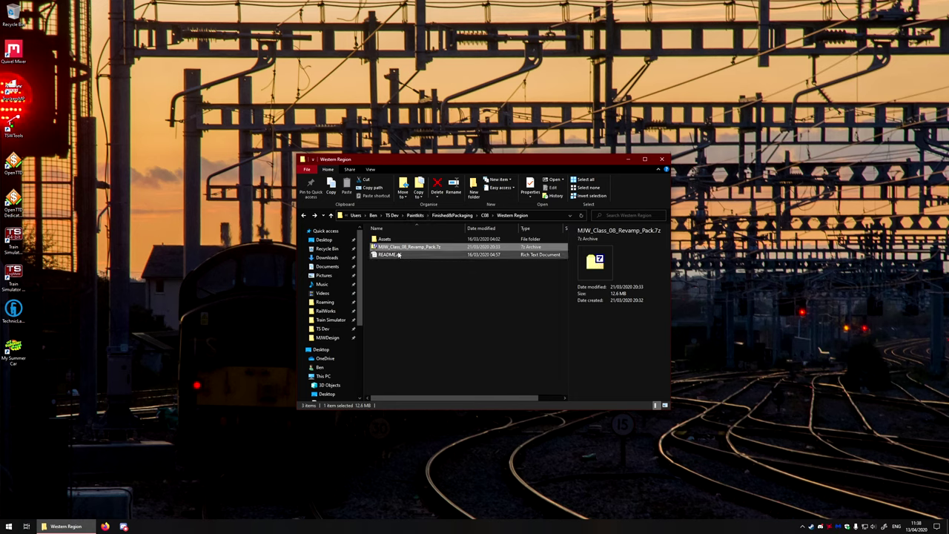
{"action": "left_click", "coordinate": [424, 280]}
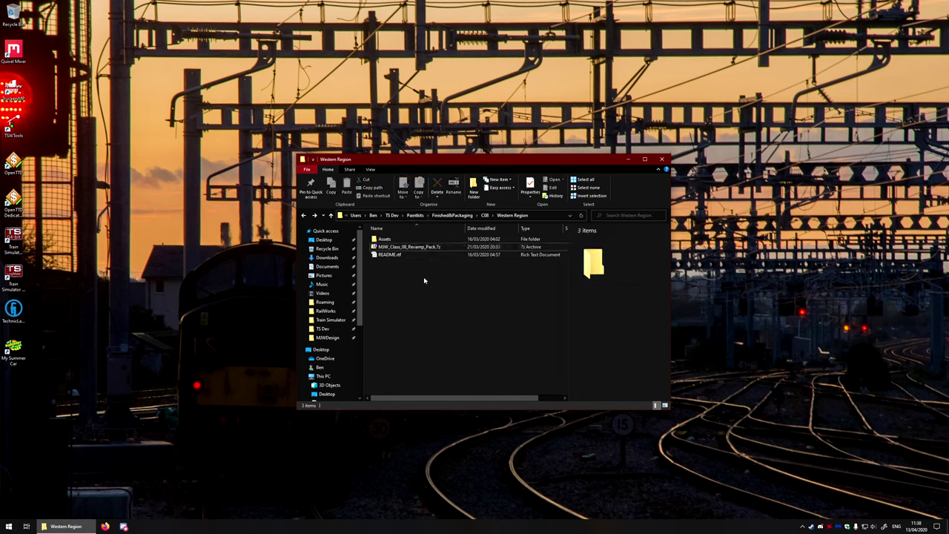
{"action": "left_click", "coordinate": [404, 248]}
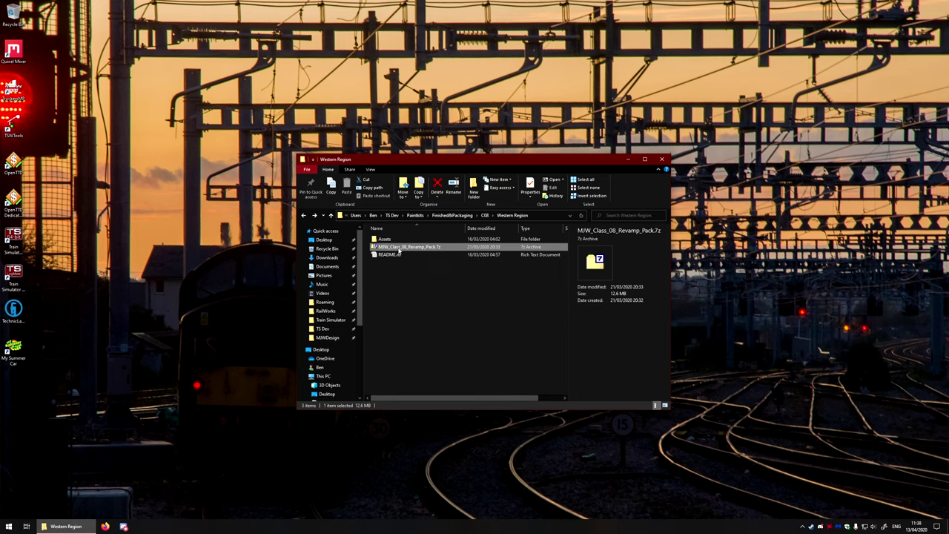
{"action": "double_click", "coordinate": [423, 248]}
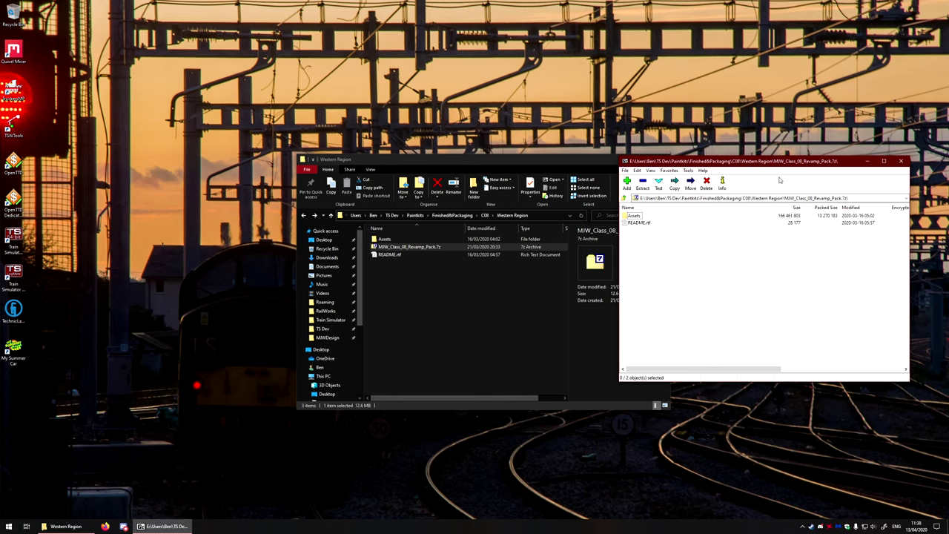
{"action": "left_click_drag", "start_coordinate": [769, 165], "coordinate": [788, 174]}
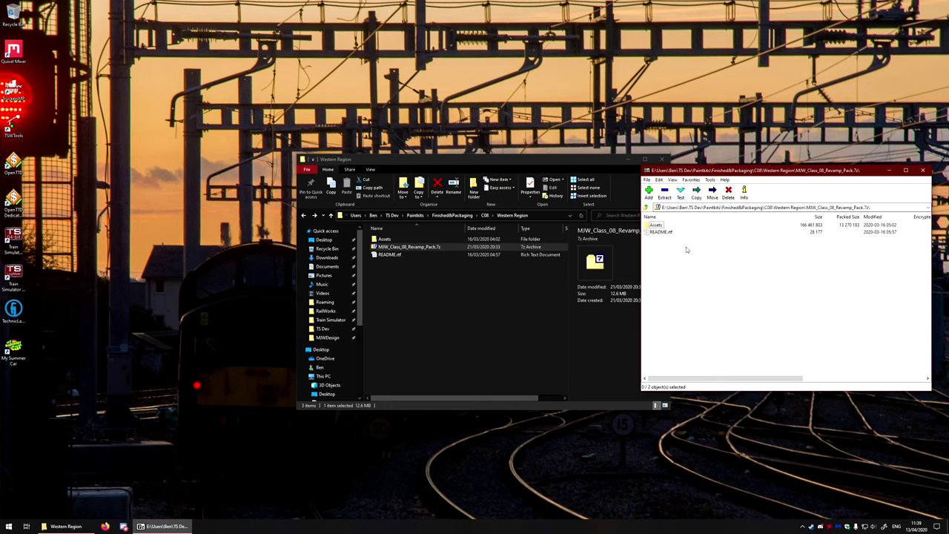
{"action": "left_click", "coordinate": [655, 224]}
Open README.rtf from the archive in Writer and highlight its three installation lines
{"action": "left_click", "coordinate": [659, 232]}
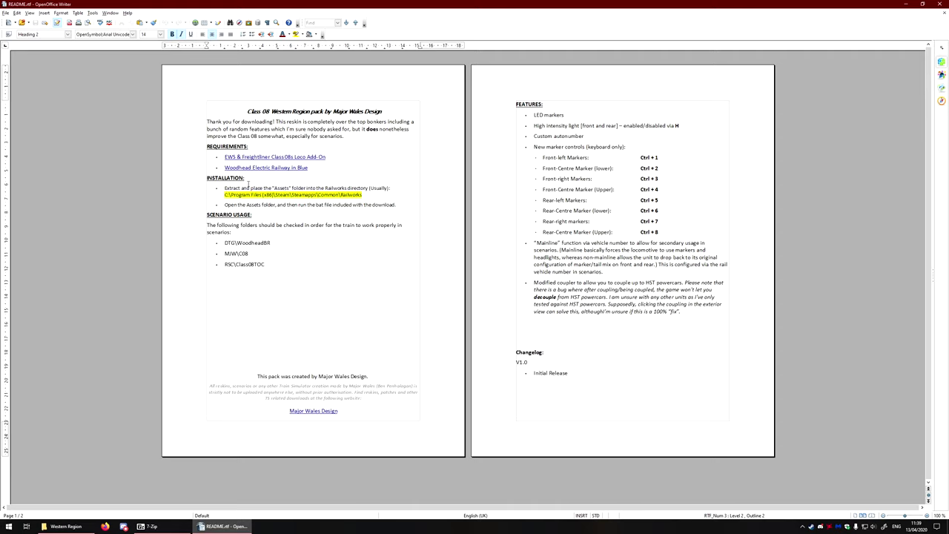
{"action": "left_click_drag", "start_coordinate": [225, 188], "coordinate": [371, 188]}
{"action": "left_click_drag", "start_coordinate": [224, 194], "coordinate": [364, 195]}
{"action": "left_click_drag", "start_coordinate": [225, 205], "coordinate": [396, 206]}
Open the archive's Assets folder and inspect MJW_C08_Install.bat and 7za.exe
{"action": "left_click", "coordinate": [147, 526]}
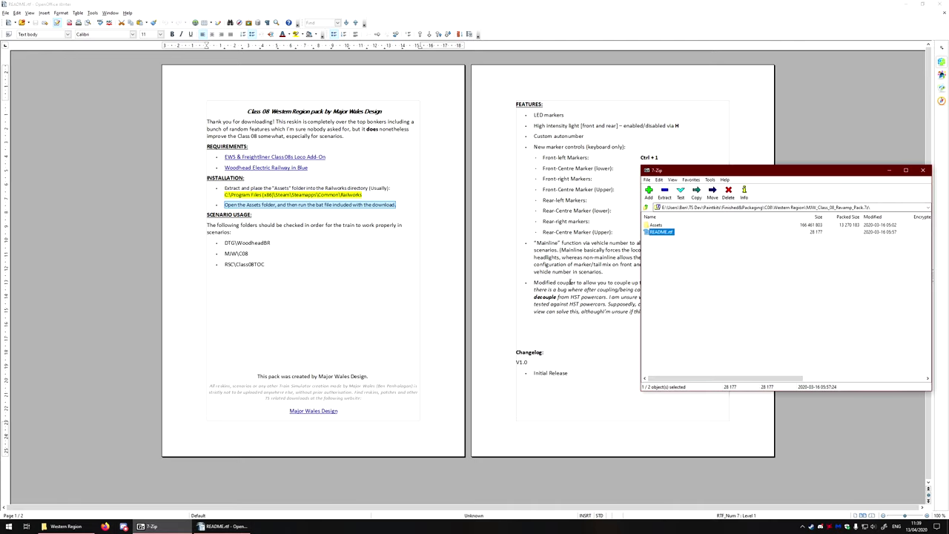
{"action": "double_click", "coordinate": [663, 227]}
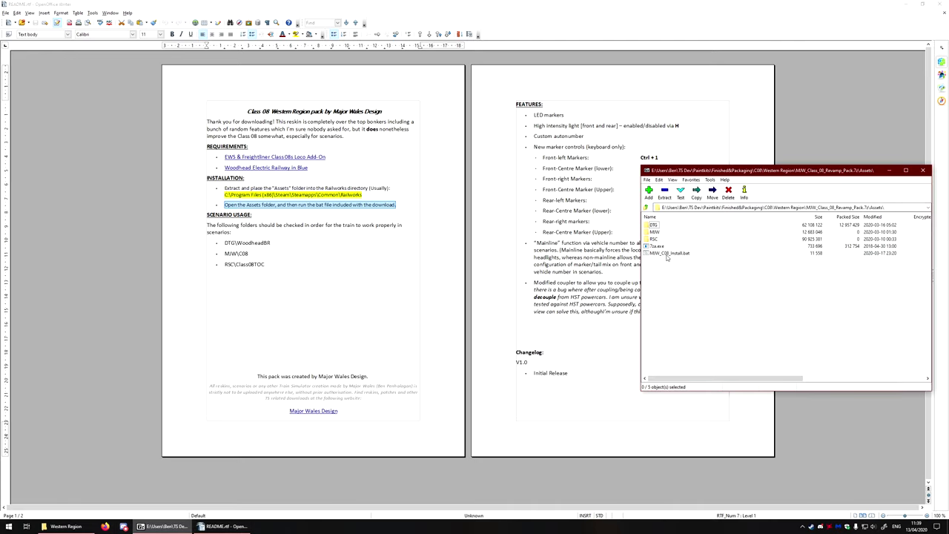
{"action": "left_click", "coordinate": [670, 254]}
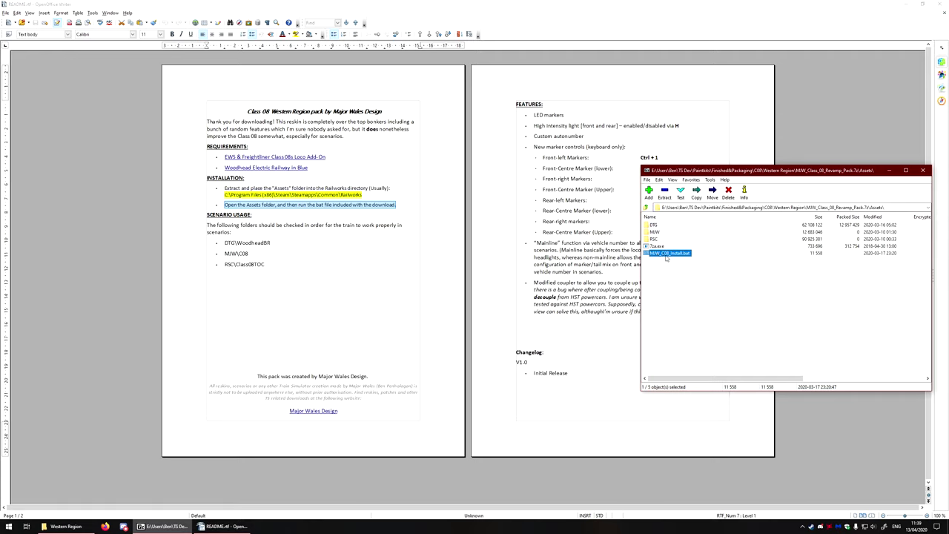
{"action": "left_click", "coordinate": [657, 247]}
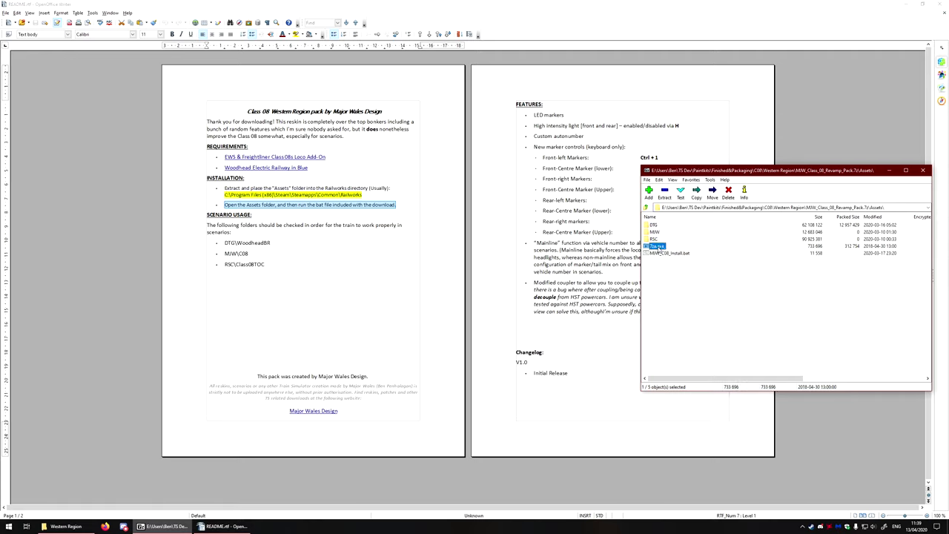
{"action": "left_click", "coordinate": [658, 247]}
Cancel the 7za.exe rename, highlight the README's extract instruction, then bring up Steam
{"action": "left_click", "coordinate": [750, 281]}
{"action": "left_click_drag", "start_coordinate": [224, 188], "coordinate": [369, 189]}
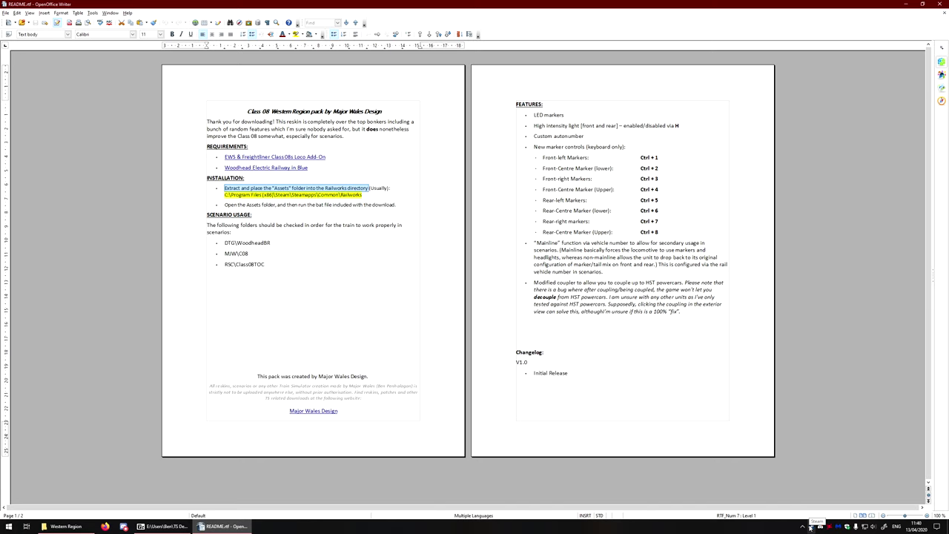
{"action": "left_click", "coordinate": [811, 527]}
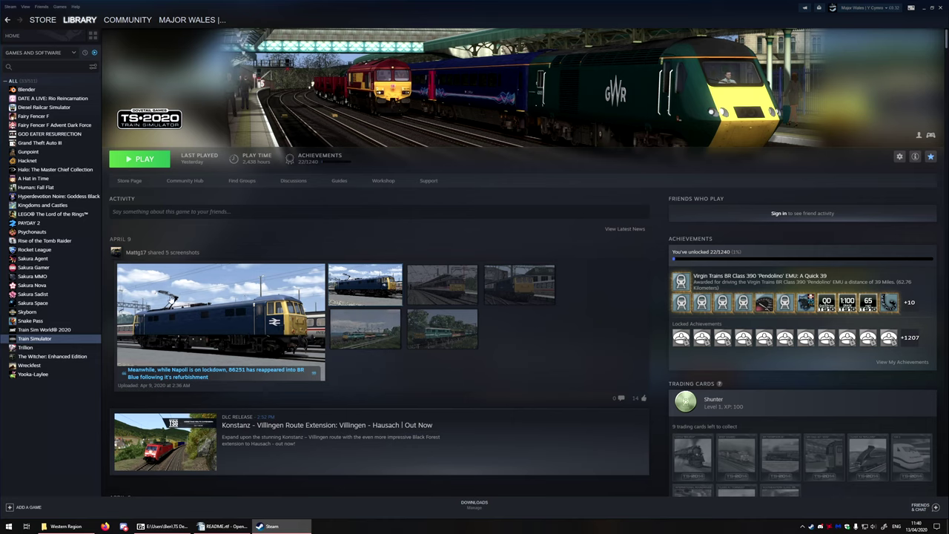
Browse Train Simulator's local files from its Steam Properties to reach the RailWorks folder
{"action": "right_click", "coordinate": [65, 340]}
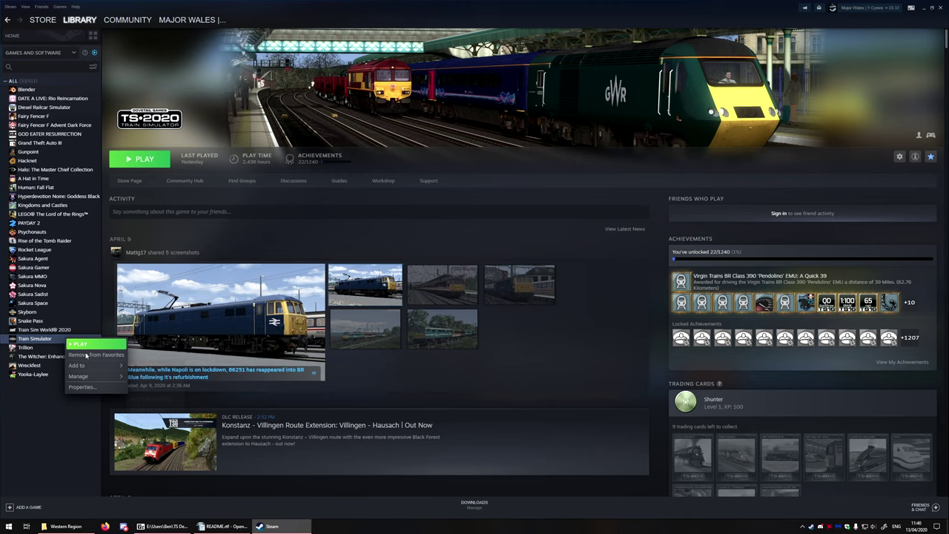
{"action": "left_click", "coordinate": [83, 387]}
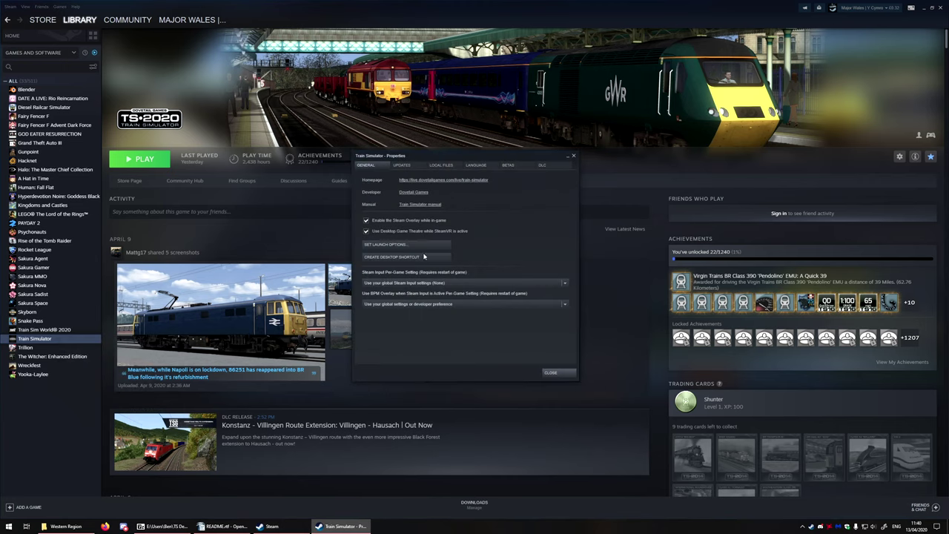
{"action": "left_click", "coordinate": [444, 166]}
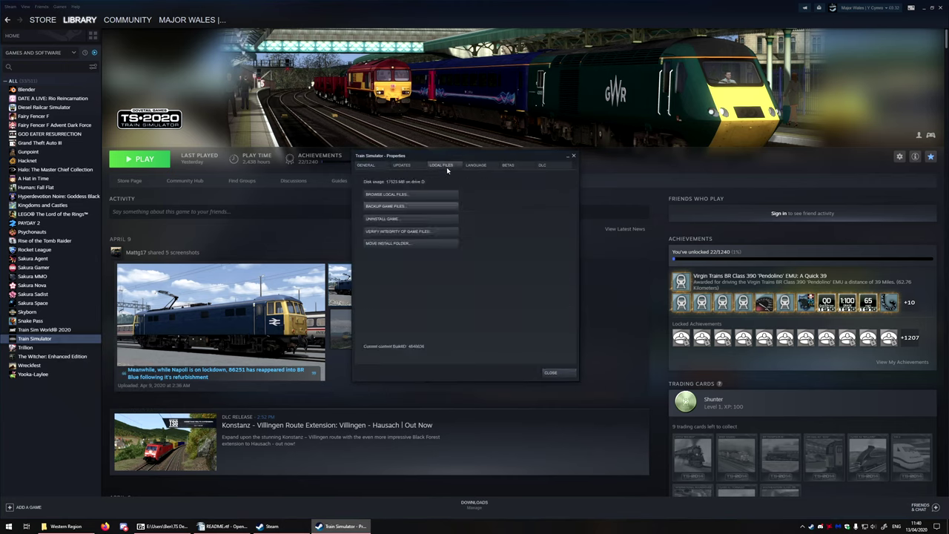
{"action": "left_click", "coordinate": [394, 196]}
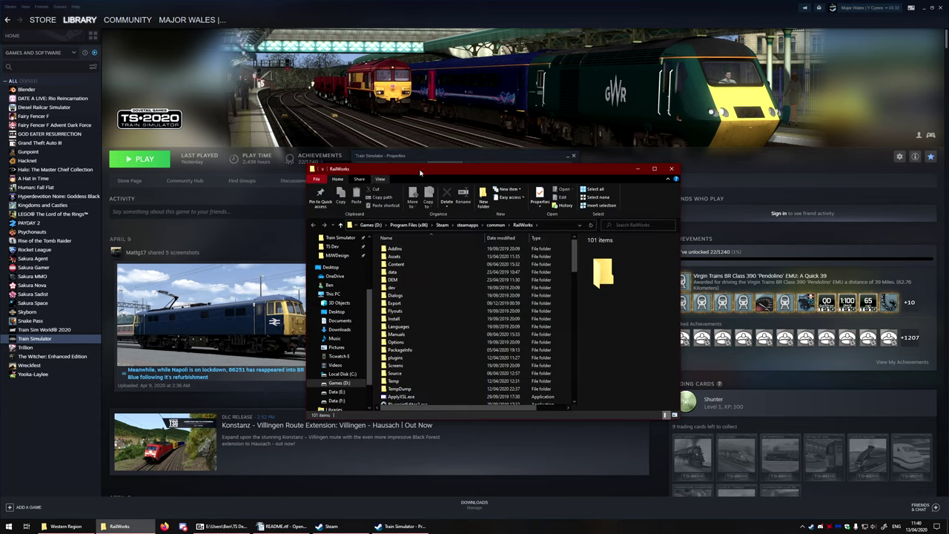
Move the RailWorks window left, clear the README selection, and close Train Simulator's properties
{"action": "left_click_drag", "start_coordinate": [424, 162], "coordinate": [239, 166]}
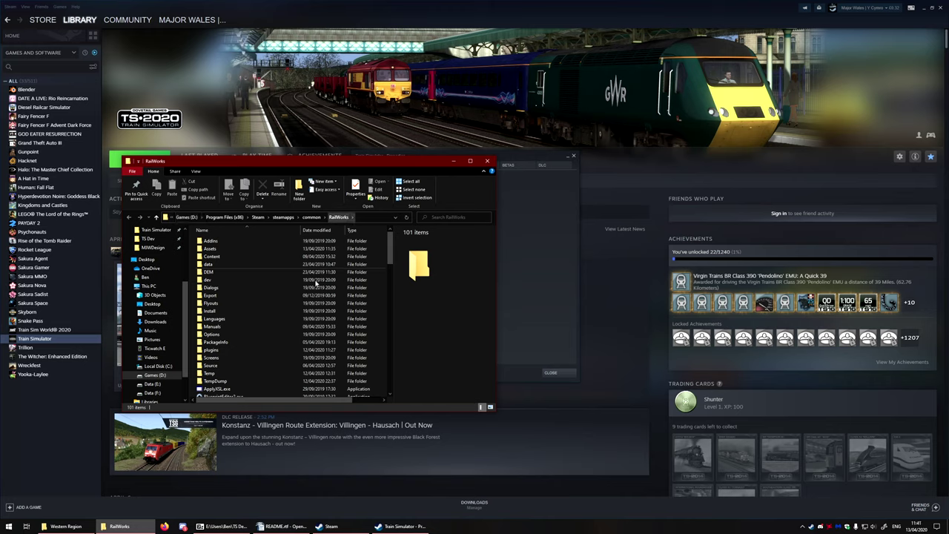
{"action": "left_click", "coordinate": [282, 526]}
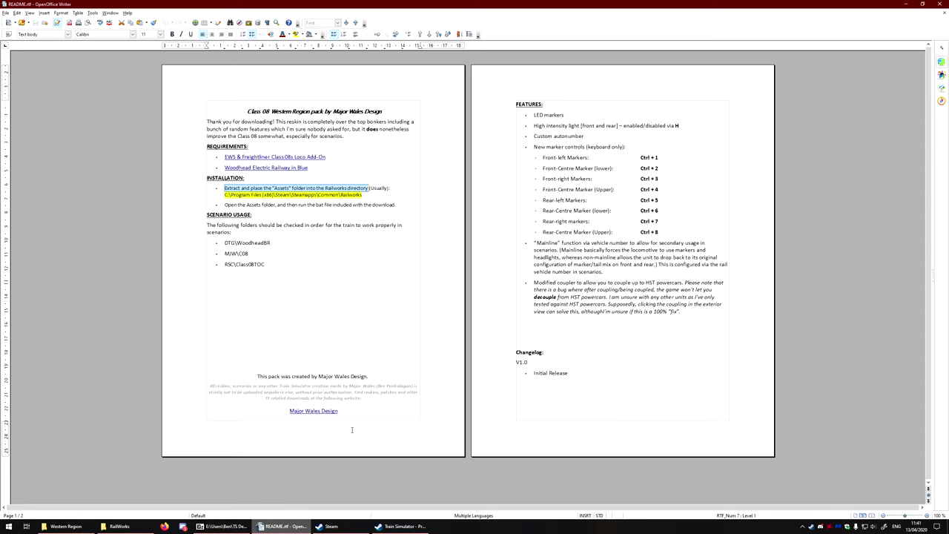
{"action": "left_click", "coordinate": [224, 194]}
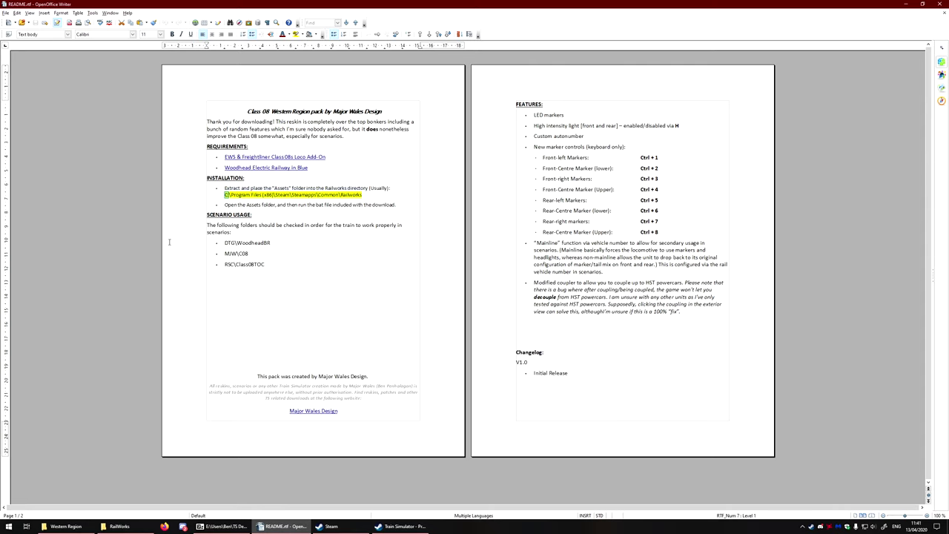
{"action": "left_click", "coordinate": [400, 526]}
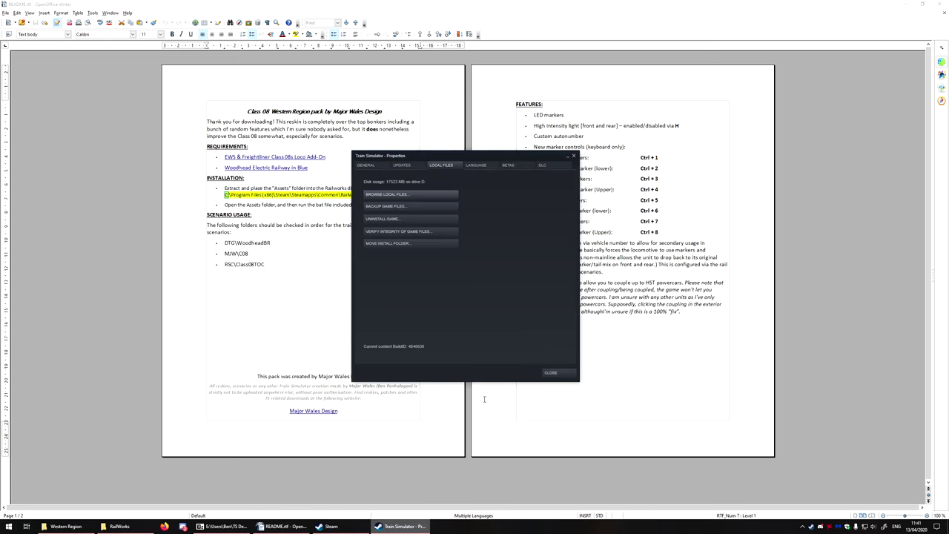
{"action": "left_click", "coordinate": [554, 373]}
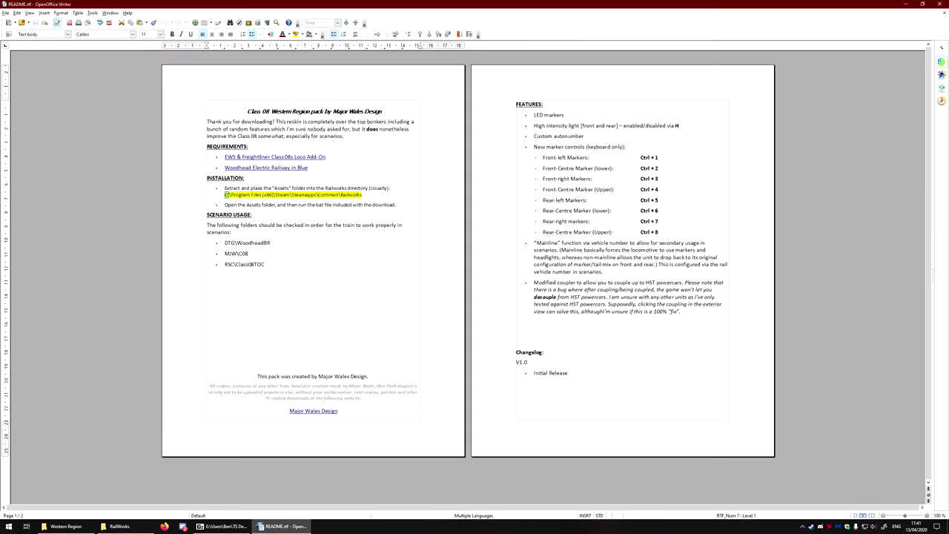
Bring the RailWorks window forward and return 7-Zip to the archive root
{"action": "left_click", "coordinate": [222, 526]}
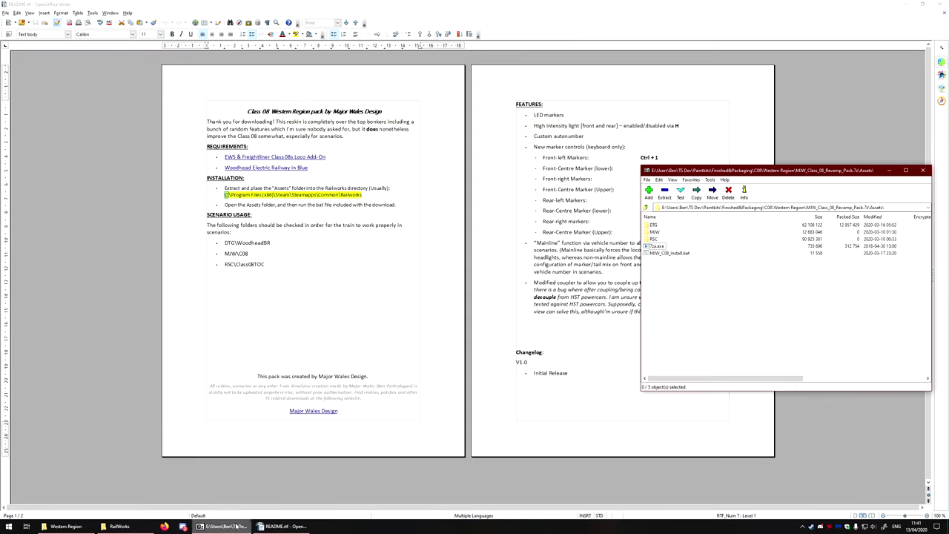
{"action": "left_click", "coordinate": [113, 527]}
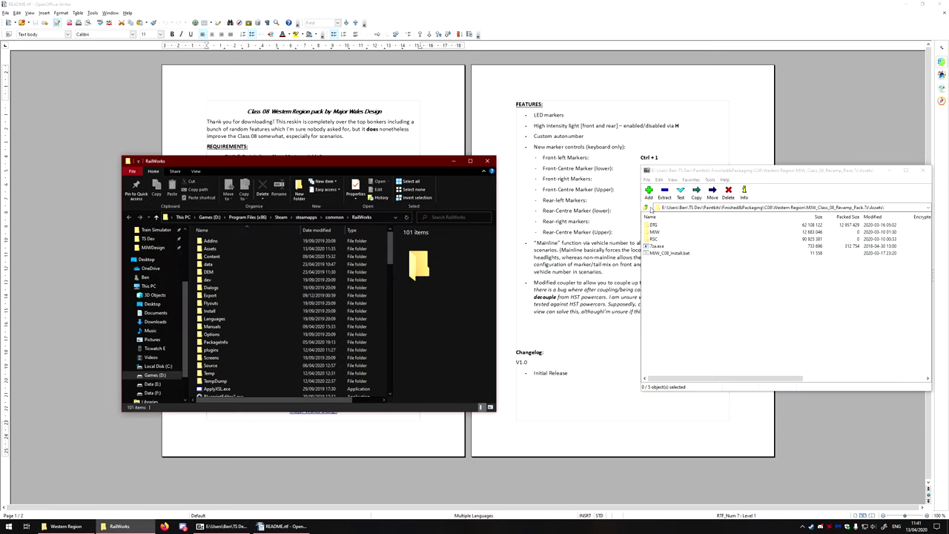
{"action": "left_click", "coordinate": [648, 208]}
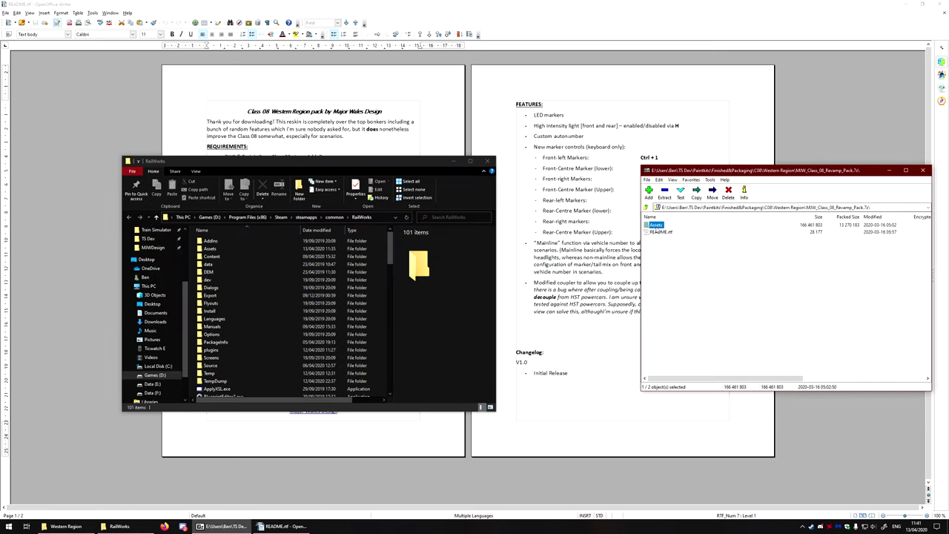
Drag Assets from 7-Zip into RailWorks, replacing the same-named files in the destination
{"action": "left_click_drag", "start_coordinate": [655, 225], "coordinate": [191, 250]}
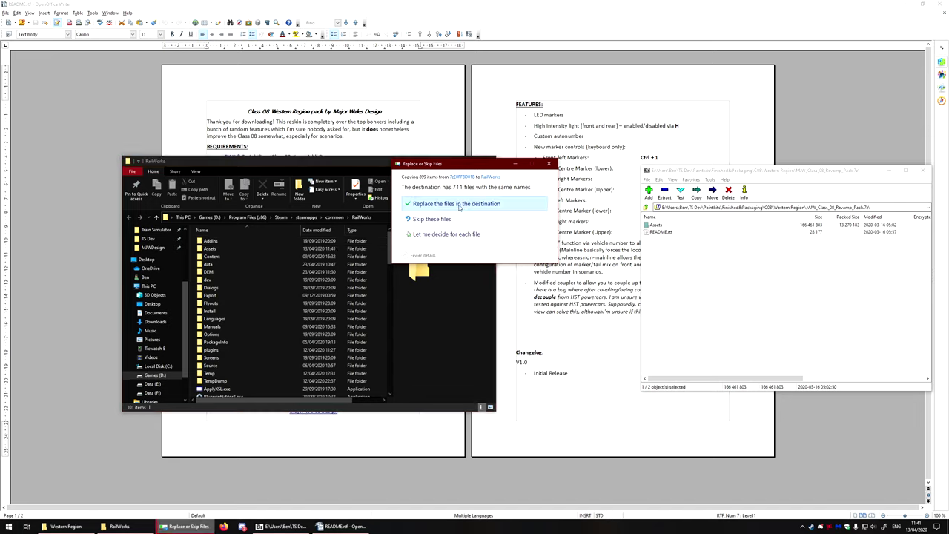
{"action": "left_click", "coordinate": [449, 202]}
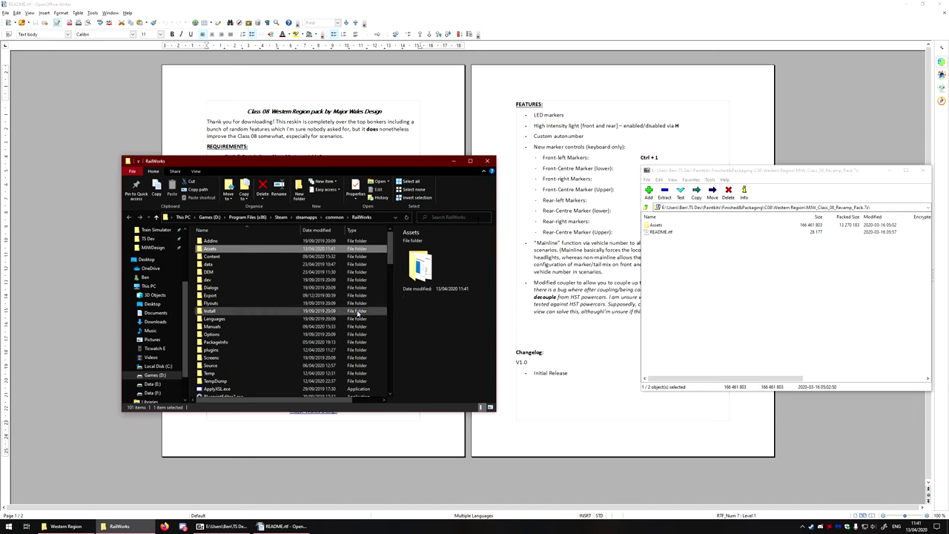
Open RailWorks\Assets and run MJW_C08_Install.bat to copy the Class 08 geo files
{"action": "double_click", "coordinate": [212, 249]}
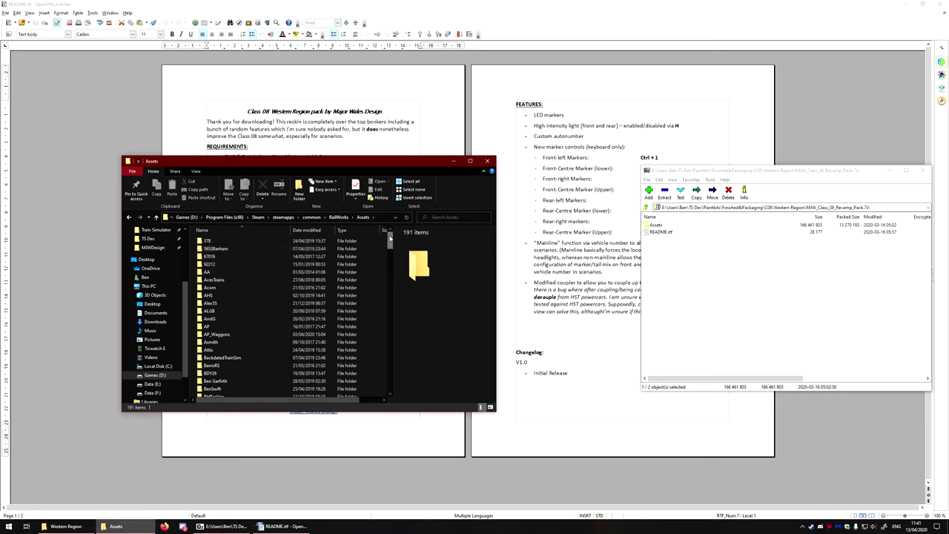
{"action": "left_click_drag", "start_coordinate": [389, 237], "coordinate": [394, 389]}
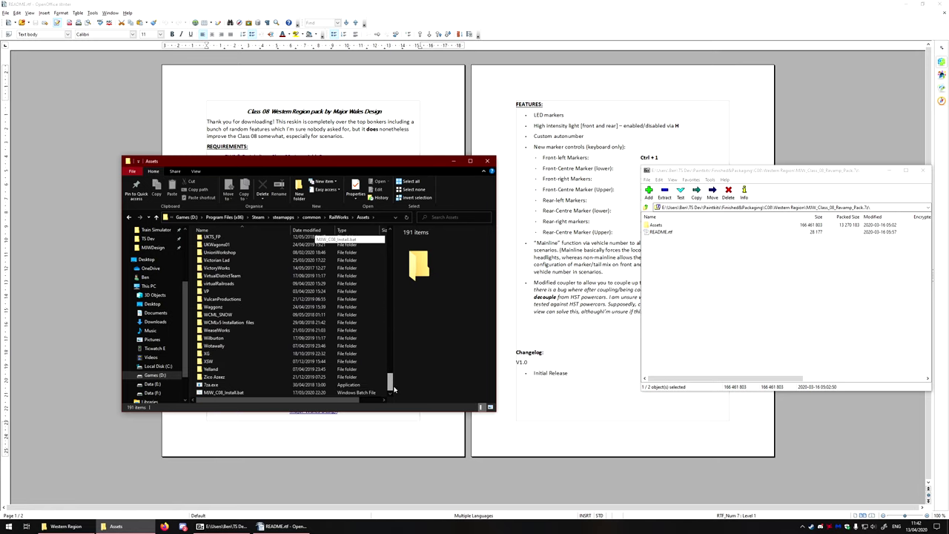
{"action": "left_click", "coordinate": [217, 392]}
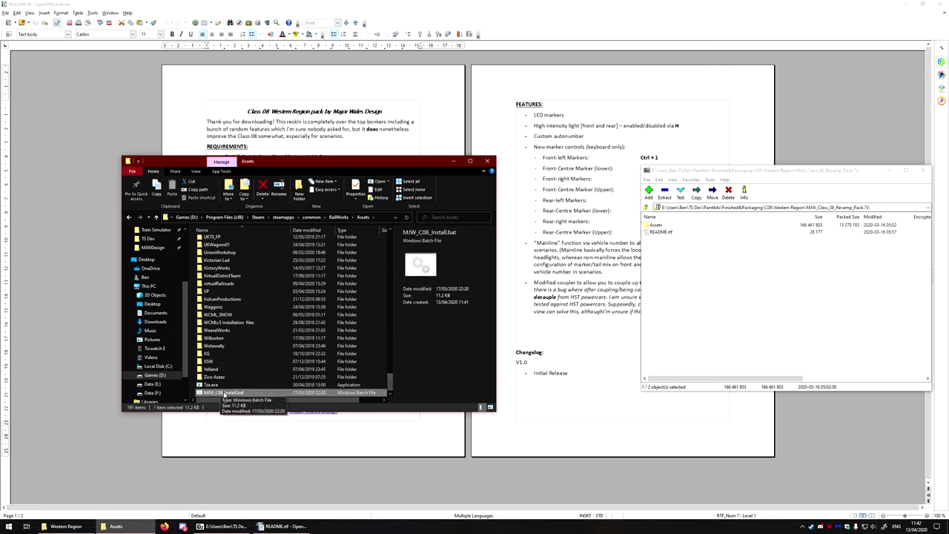
{"action": "double_click", "coordinate": [225, 394]}
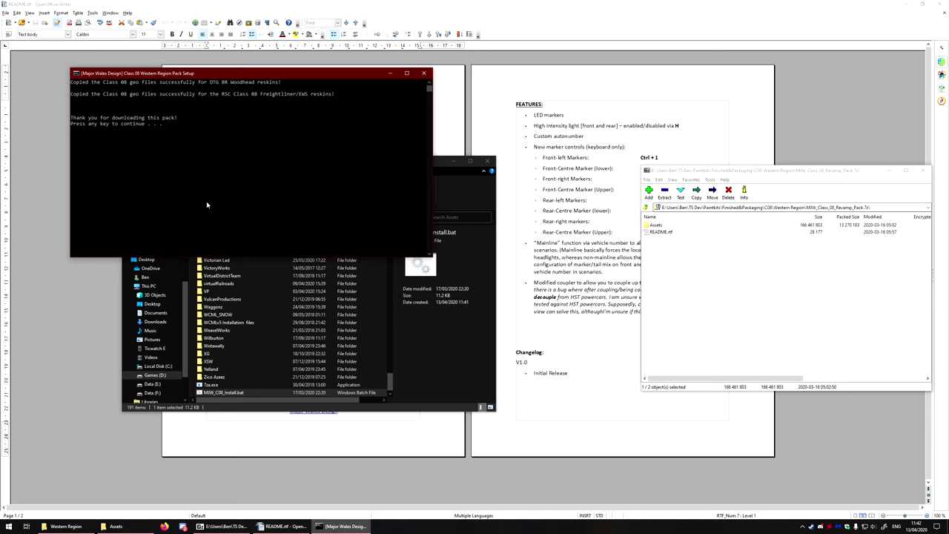
Mark and copy a line of the Class 08 setup console output
{"action": "mouse_move", "coordinate": [74, 84]}
{"action": "left_mouse_down"}
{"action": "mouse_move", "coordinate": [427, 95]}
{"action": "mouse_move", "coordinate": [75, 96]}
{"action": "left_mouse_up"}
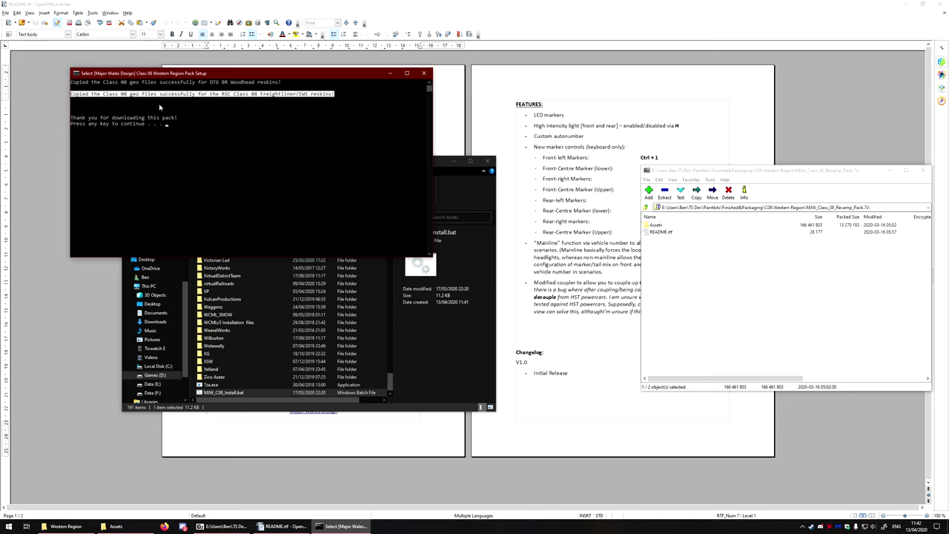
{"action": "key", "text": "ctrl+c"}
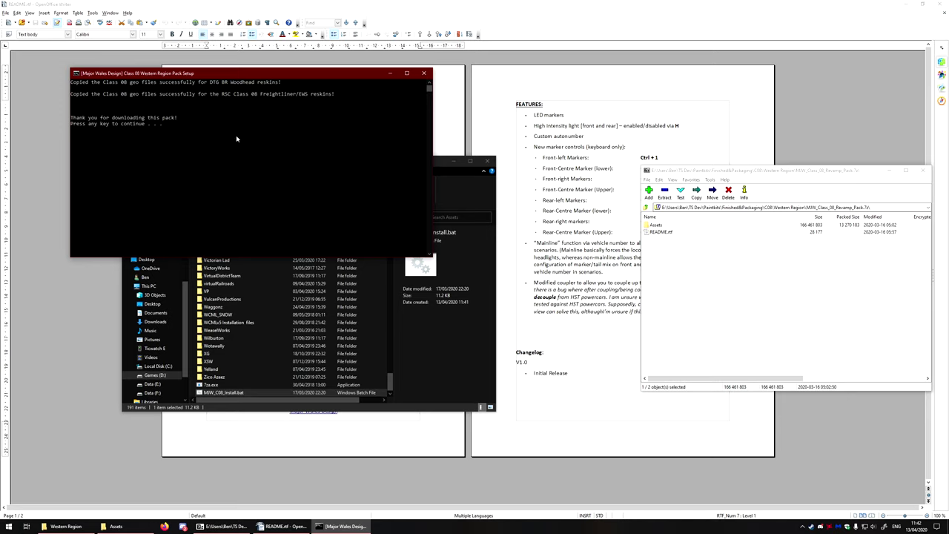
Dismiss the finished setup console to return to the Assets folder
{"action": "key", "text": "Return"}
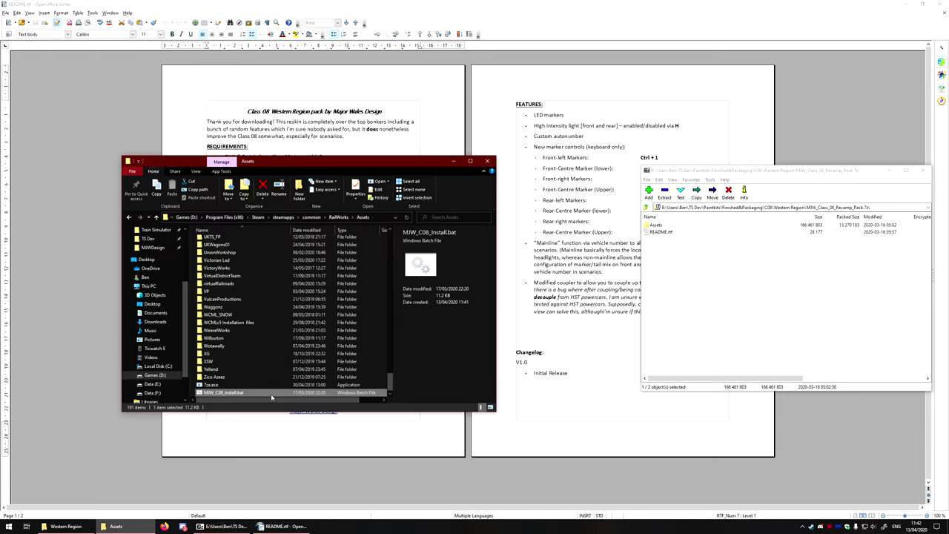